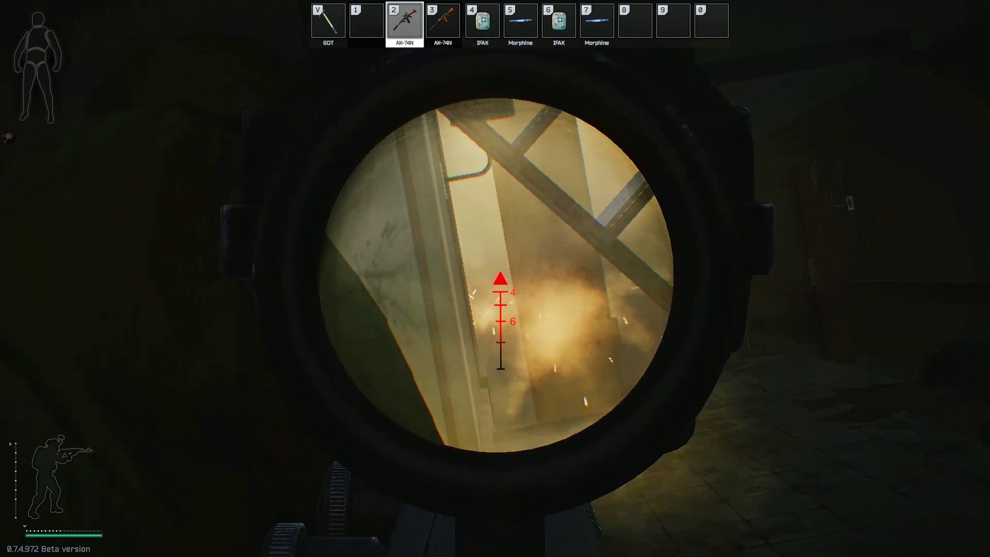
Lower the rifle scope and switch to a grenade after the barrel-room fight
{"action": "right_click", "coordinate": [495, 278]}
{"action": "key", "text": "g"}
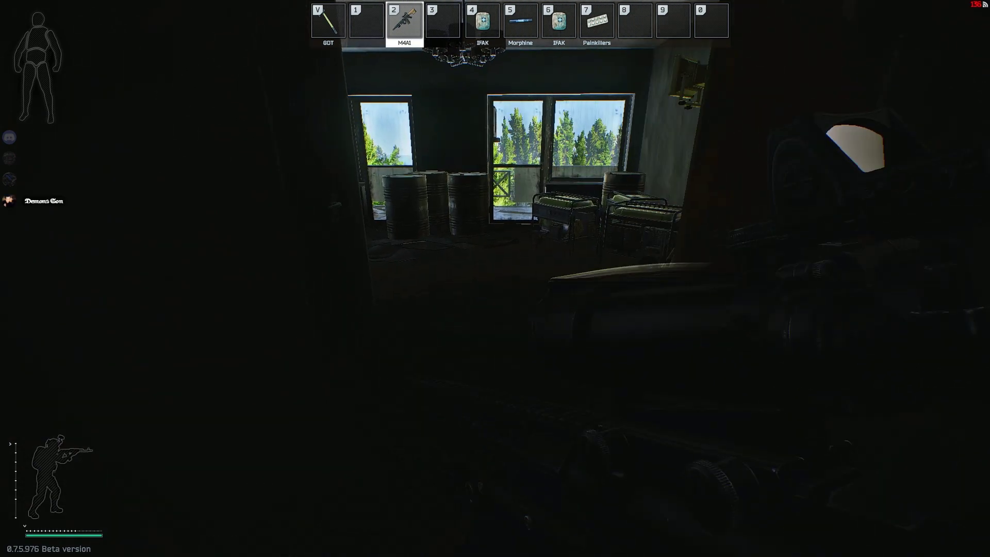
Walk through the doorway into the crate room, readying a grenade, then redraw the M4A1
{"action": "key", "text": "w"}
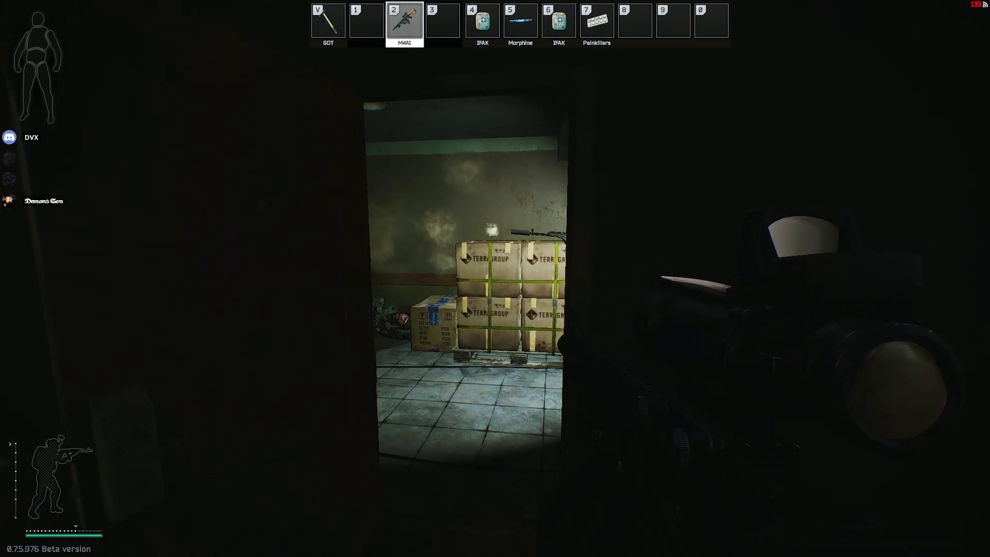
{"action": "key", "text": "w"}
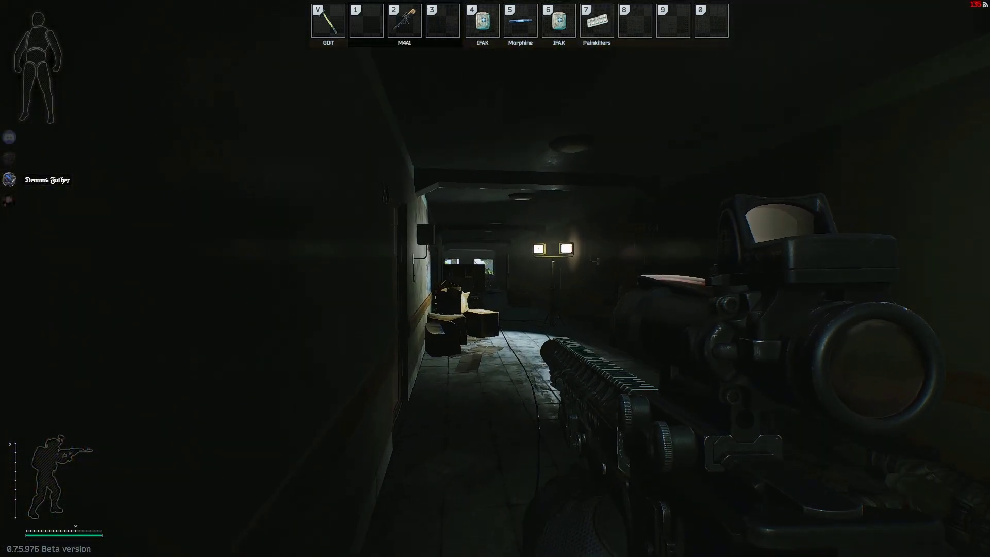
{"action": "key", "text": "g"}
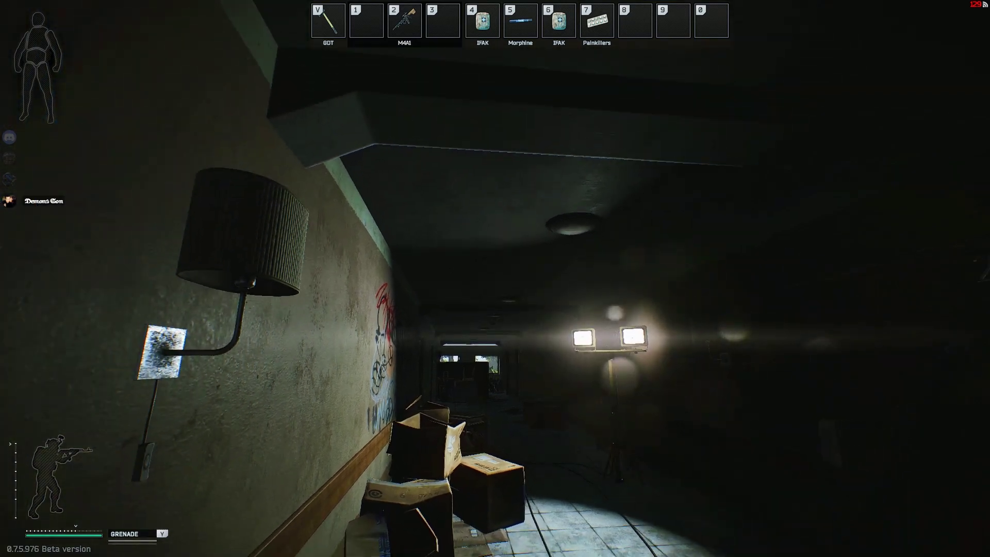
{"action": "key", "text": "2"}
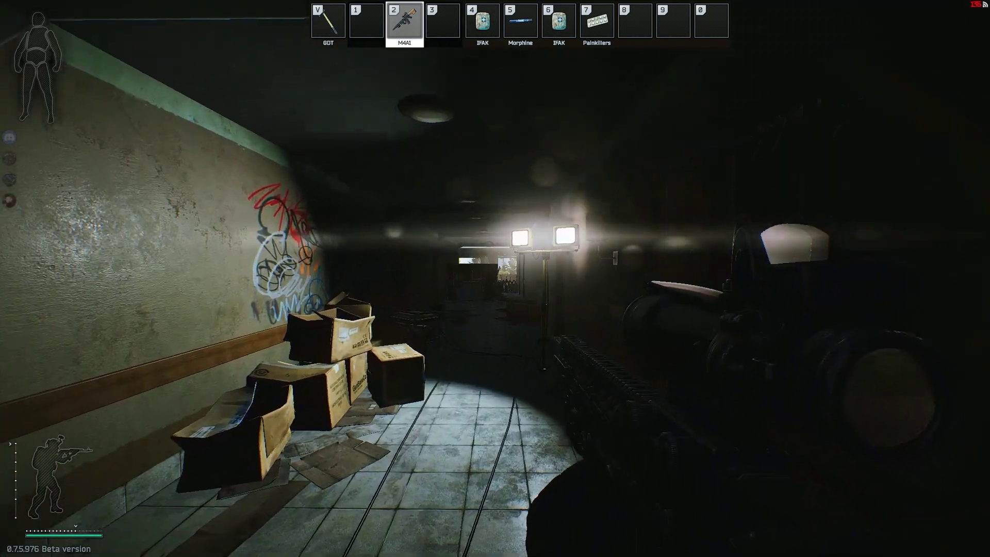
Check gear in the inventory, then shoot the enemy down the corridor
{"action": "key", "text": "Tab"}
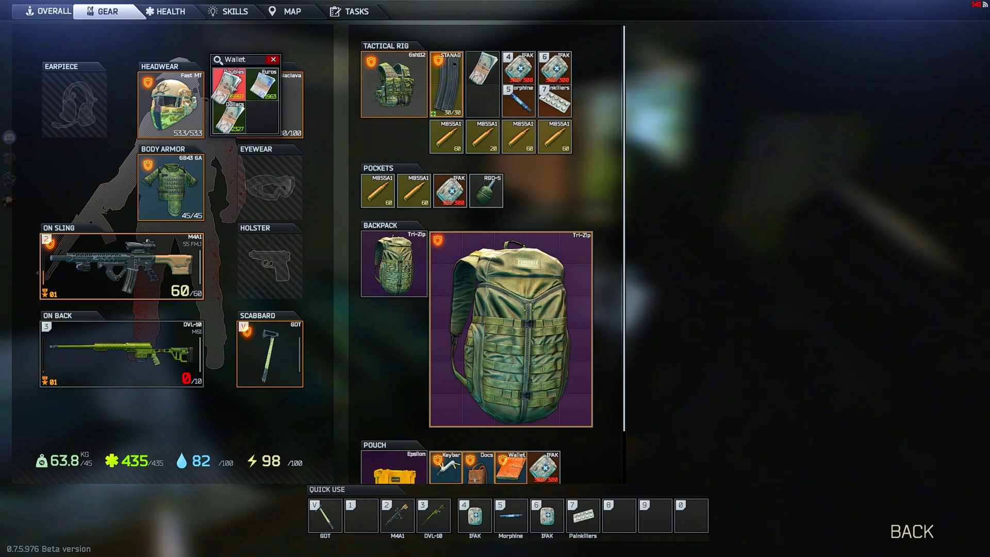
{"action": "key", "text": "Tab"}
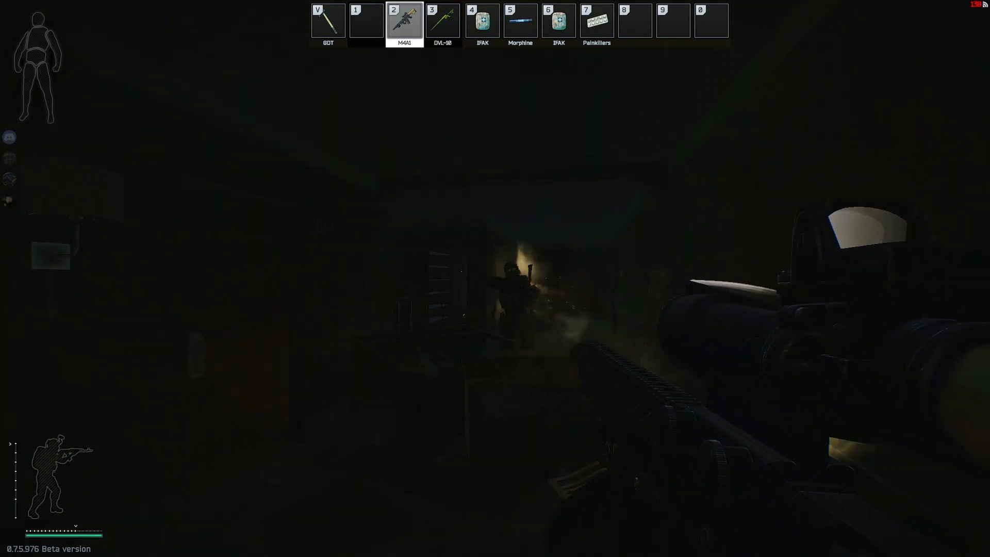
{"action": "left_click", "coordinate": [495, 279]}
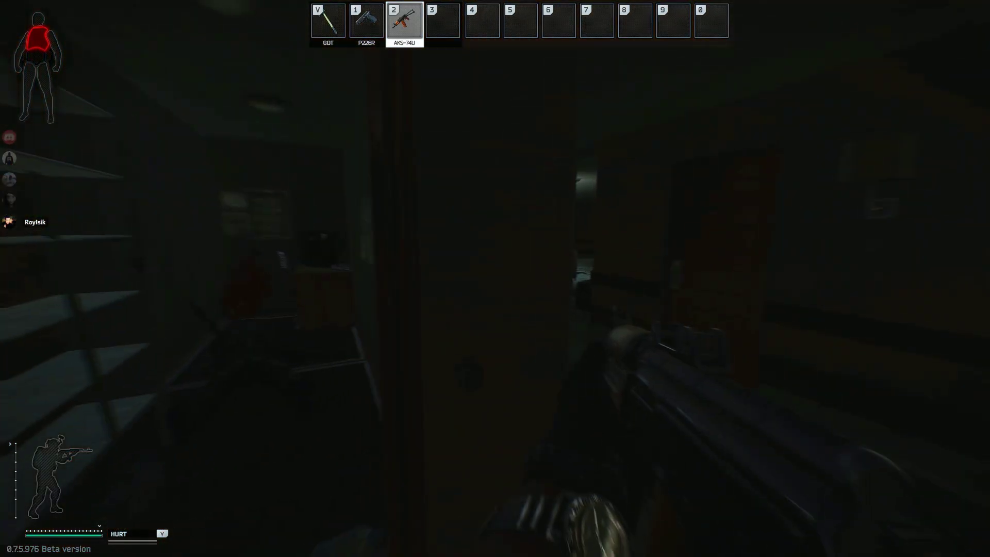
Fire the AK-74N at the enemy, then move into the bedroom and melee them
{"action": "key", "text": "3"}
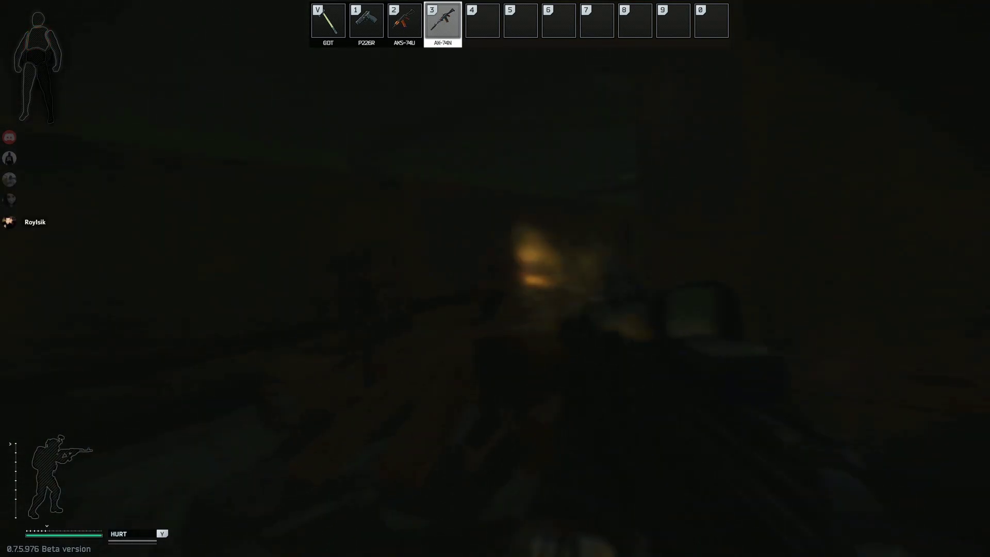
{"action": "left_click", "coordinate": [495, 279]}
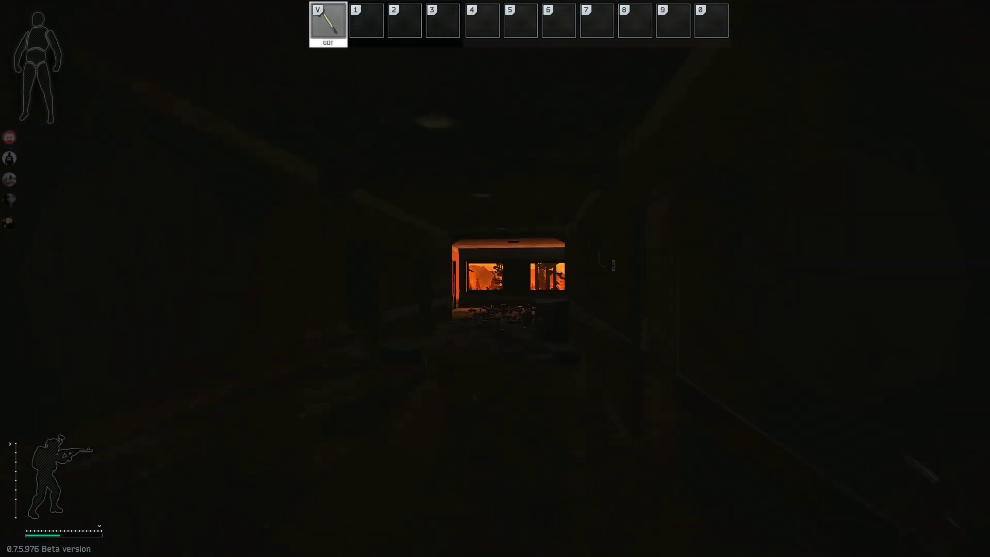
{"action": "key", "text": "w"}
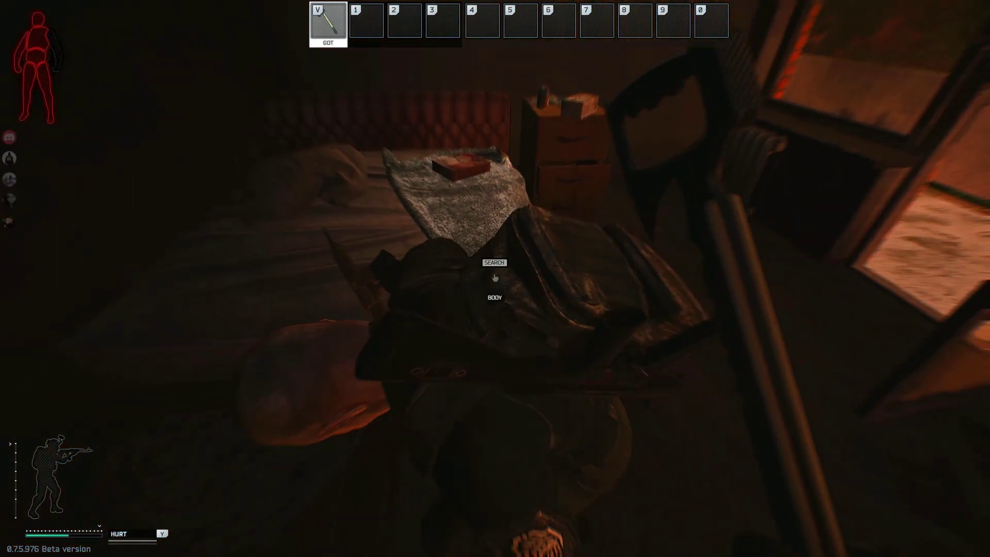
{"action": "left_click", "coordinate": [495, 279]}
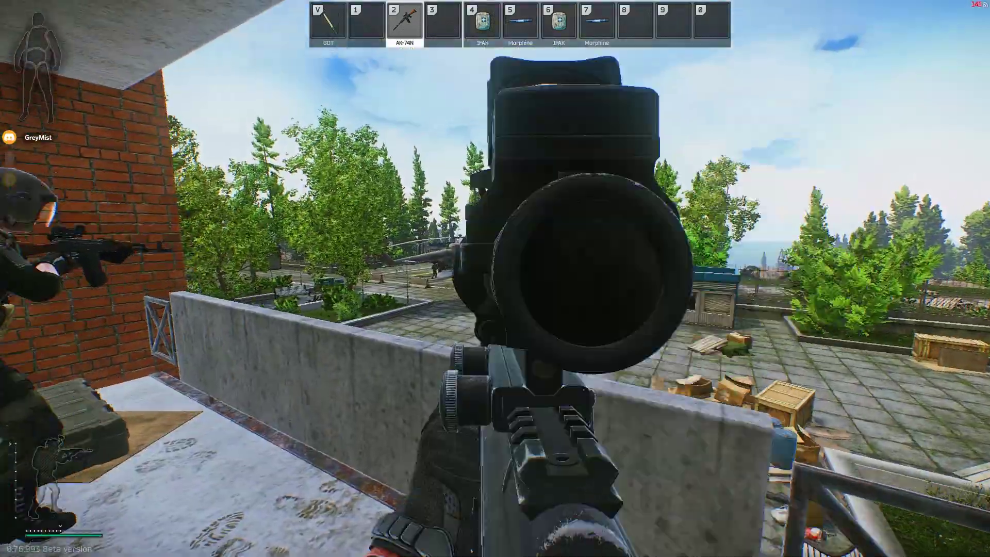
Scope and shoot the soldier behind the concrete barrier with the AK-74N
{"action": "right_click", "coordinate": [494, 279]}
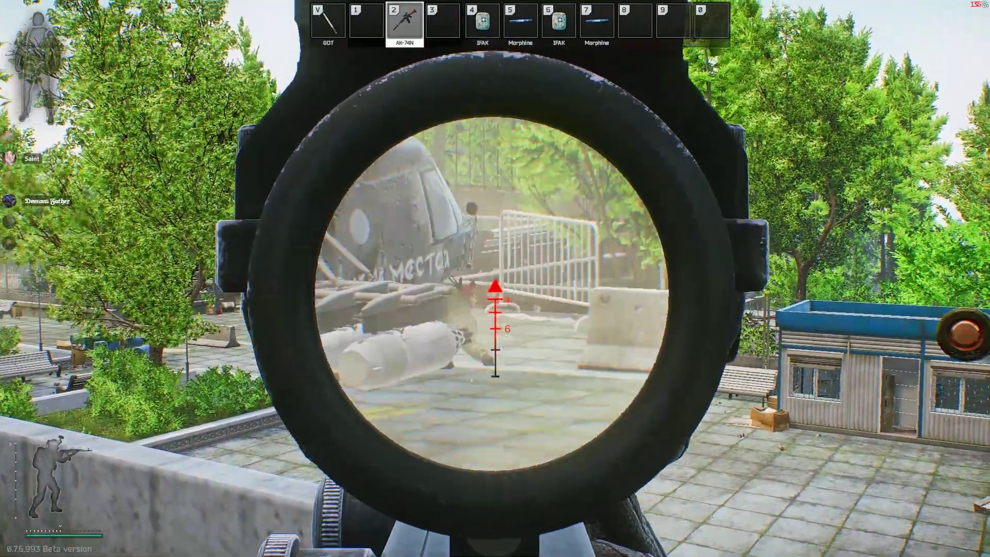
{"action": "right_click", "coordinate": [495, 278]}
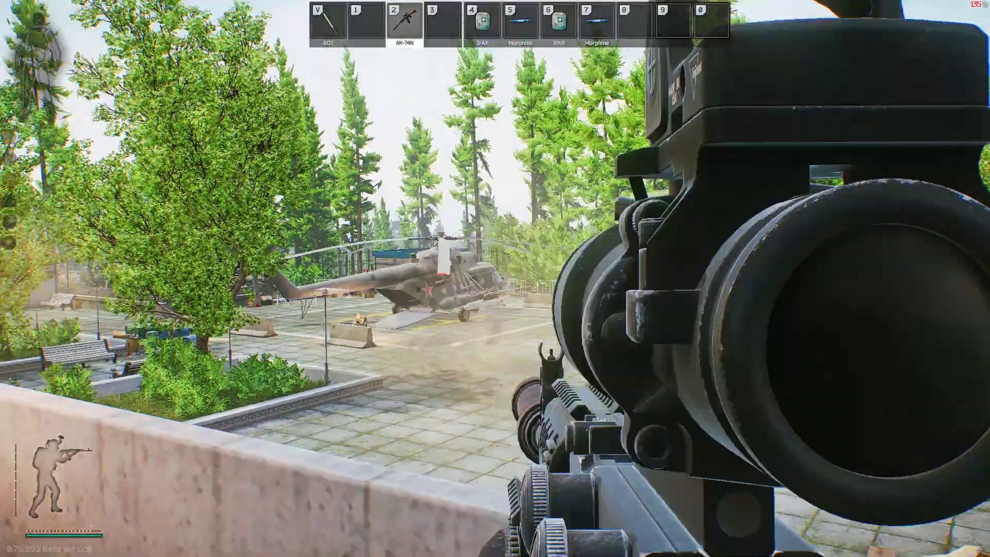
{"action": "right_click", "coordinate": [495, 279]}
{"action": "left_click", "coordinate": [494, 279]}
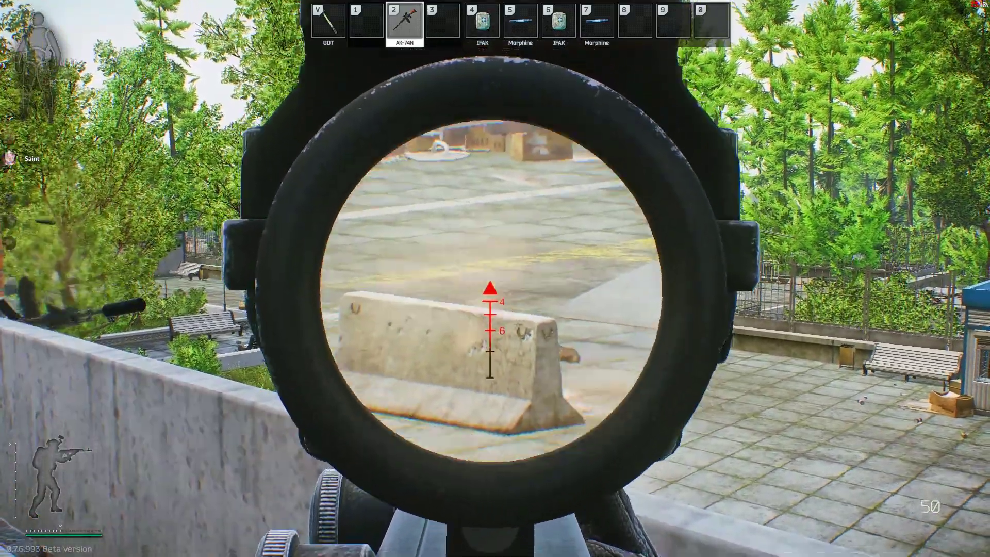
Aim at the enemy near the helicopter, take cover, then scope the prone enemy
{"action": "right_click", "coordinate": [495, 278]}
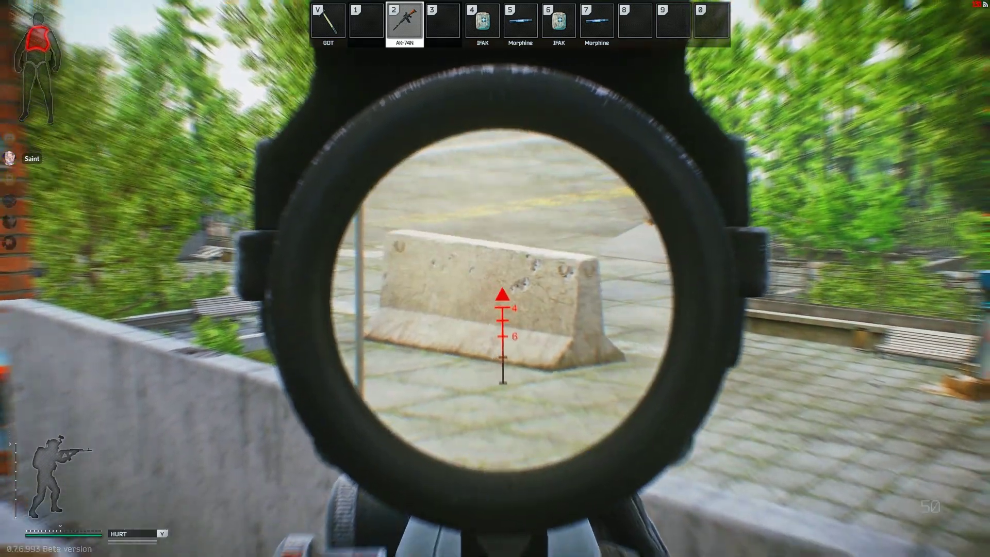
{"action": "right_click", "coordinate": [495, 279]}
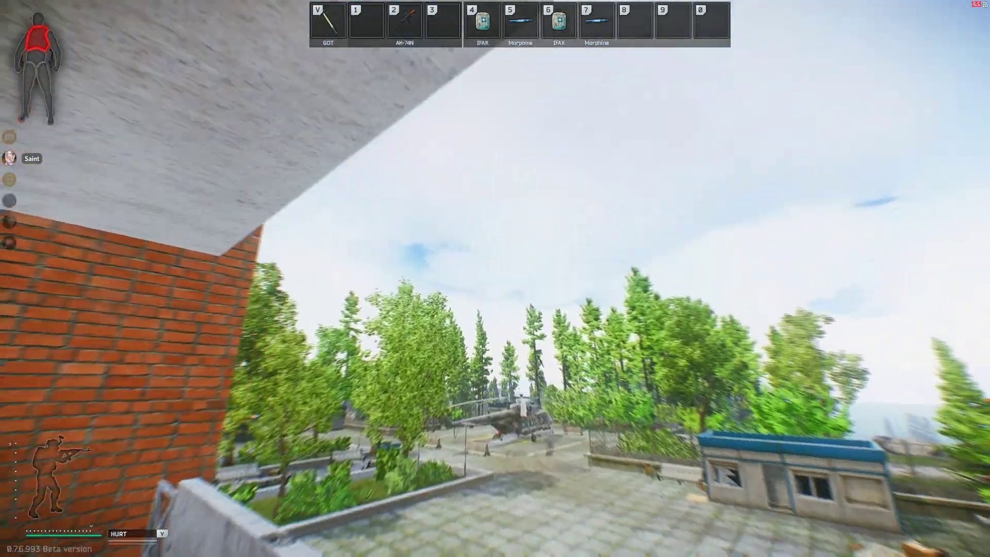
{"action": "key", "text": "2"}
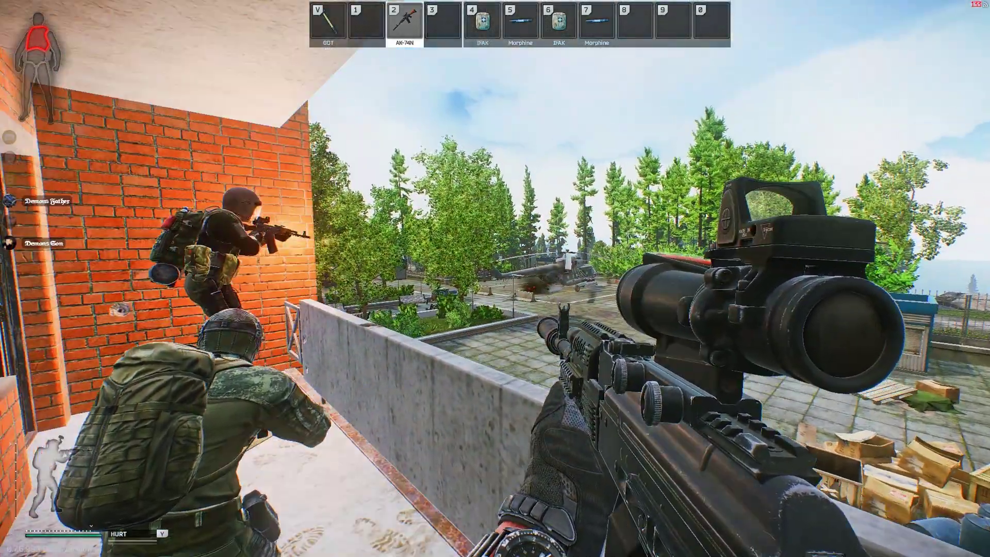
{"action": "right_click", "coordinate": [495, 278]}
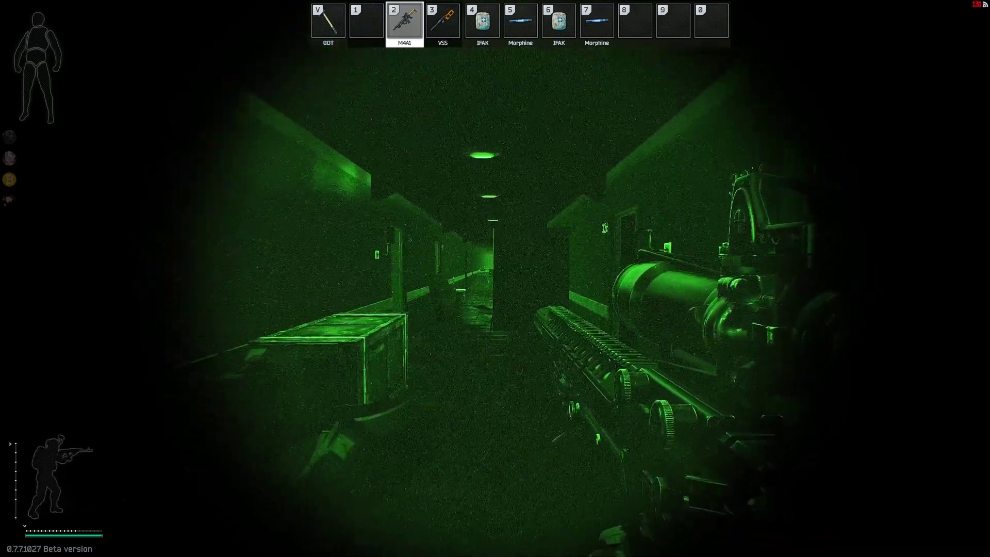
Briefly scope the night-vision corridor, then lower the sight and face the door
{"action": "right_click", "coordinate": [495, 278]}
{"action": "right_click", "coordinate": [494, 279]}
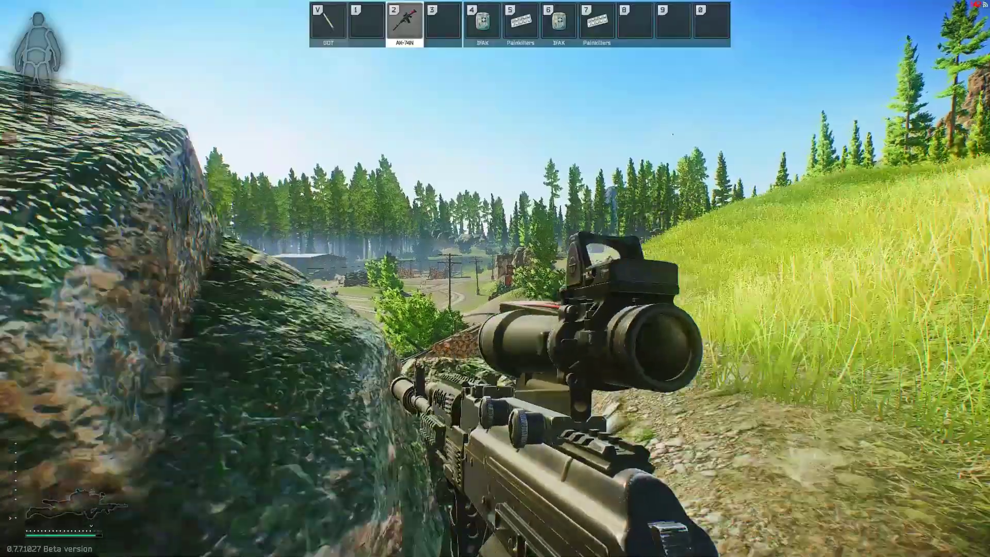
Move up to the rocks, scope the enemy by the log pile, then reposition
{"action": "key", "text": "w"}
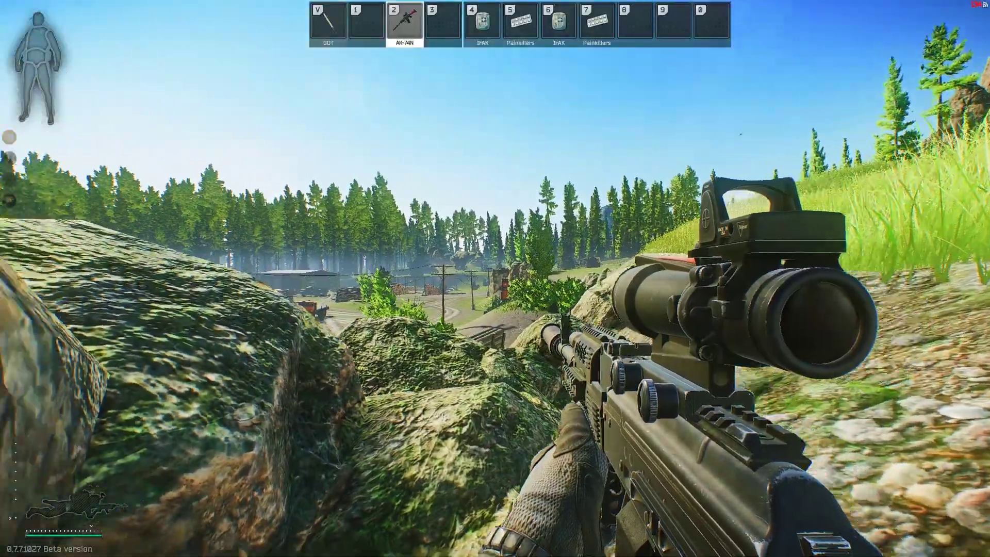
{"action": "right_click", "coordinate": [495, 278]}
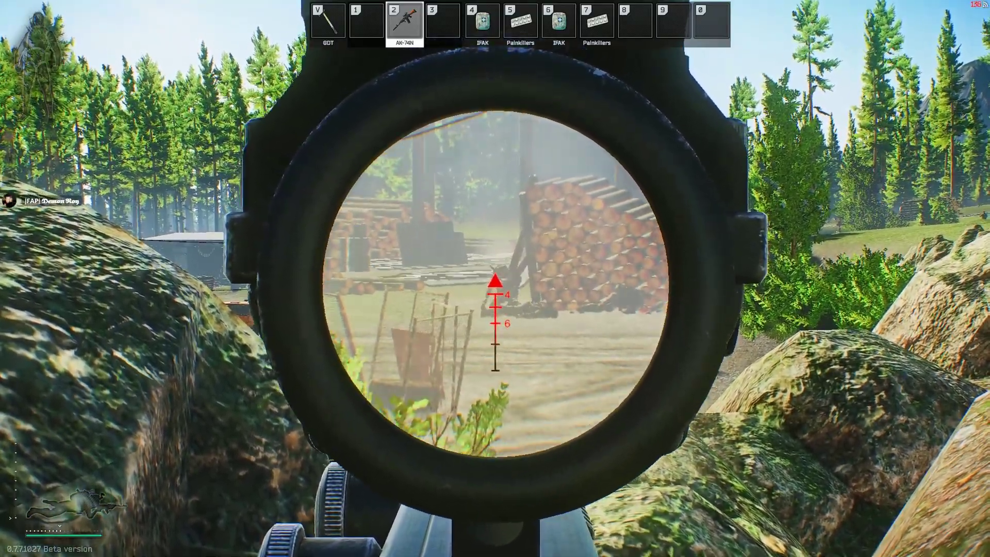
{"action": "right_click", "coordinate": [496, 279]}
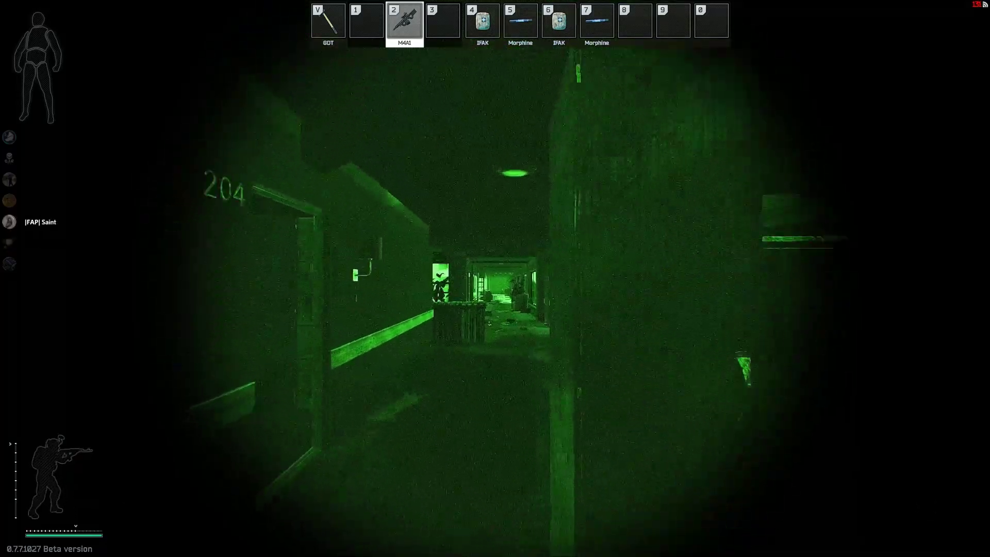
{"action": "key", "text": "w"}
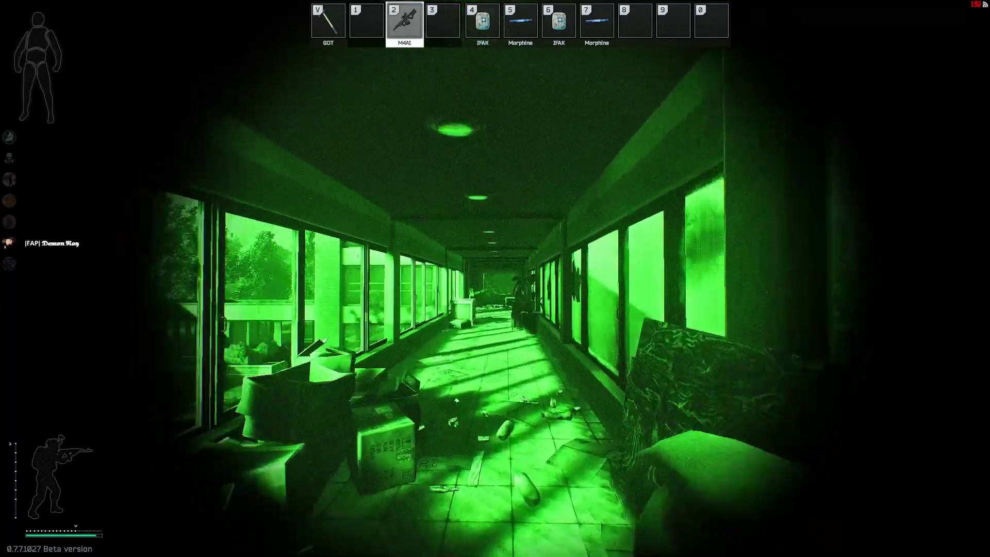
Advance down the night-vision corridor, shoot the enemy through the ceiling hole, and reach the door
{"action": "key", "text": "w"}
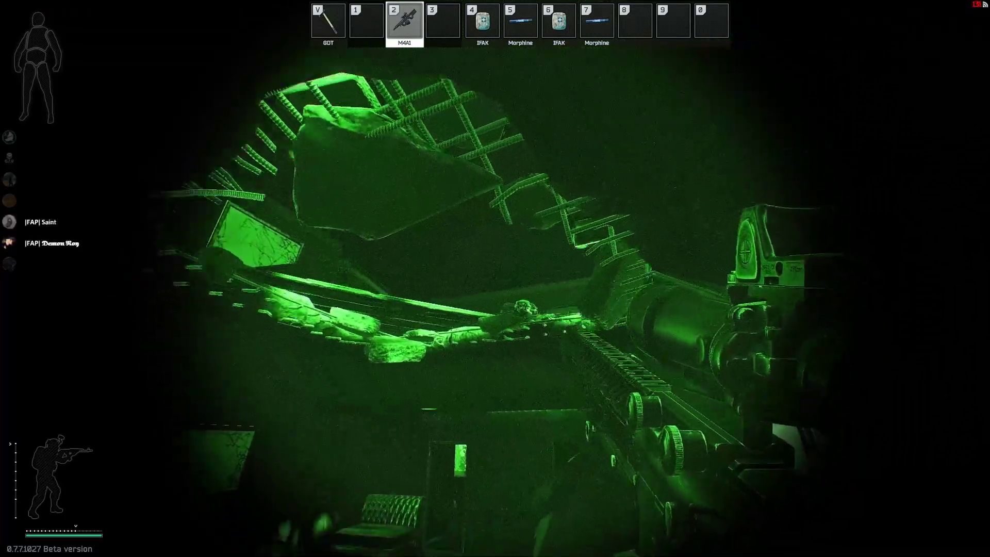
{"action": "left_click", "coordinate": [495, 278]}
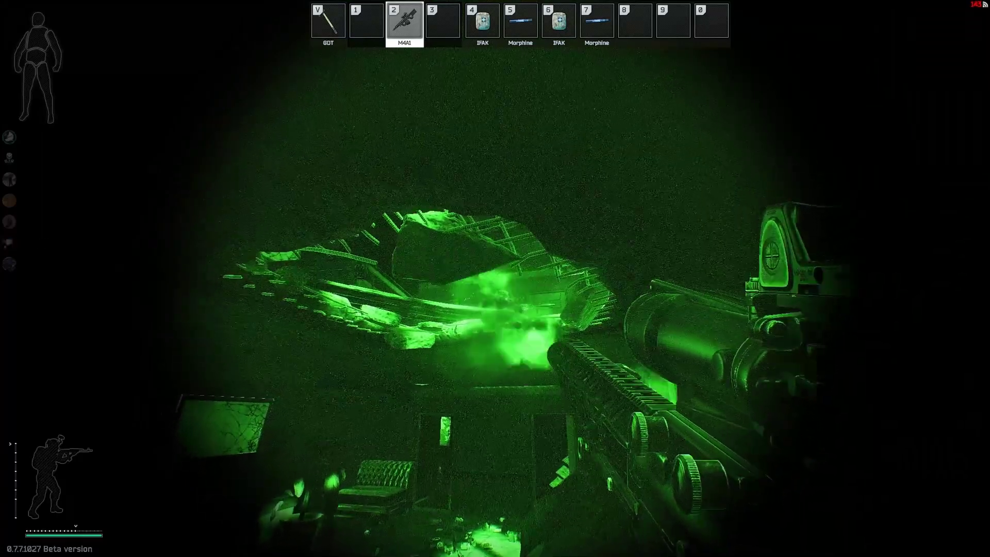
{"action": "key", "text": "w"}
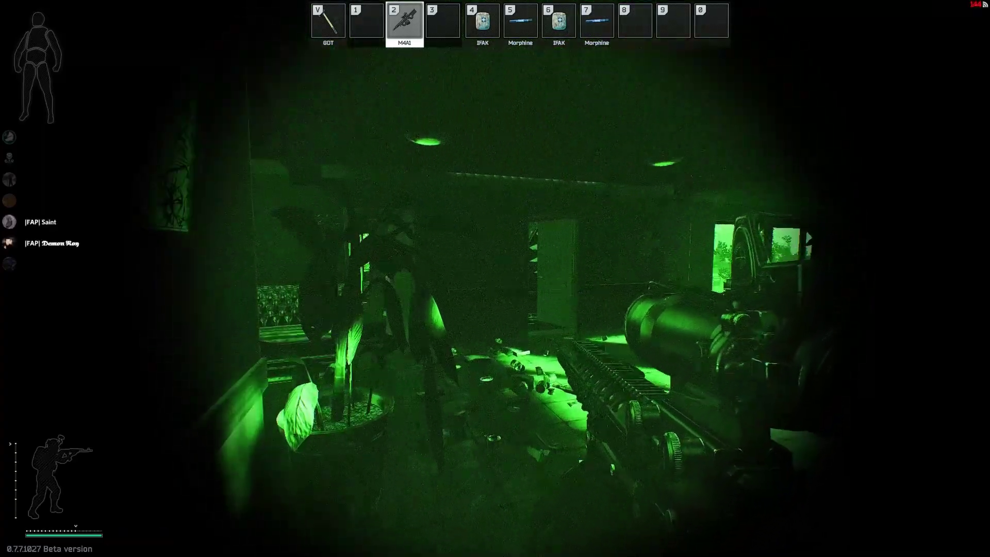
Reload the M4A1, check gear, and scope down the dark hallway
{"action": "key", "text": "r"}
{"action": "key", "text": "Tab"}
{"action": "key", "text": "Tab"}
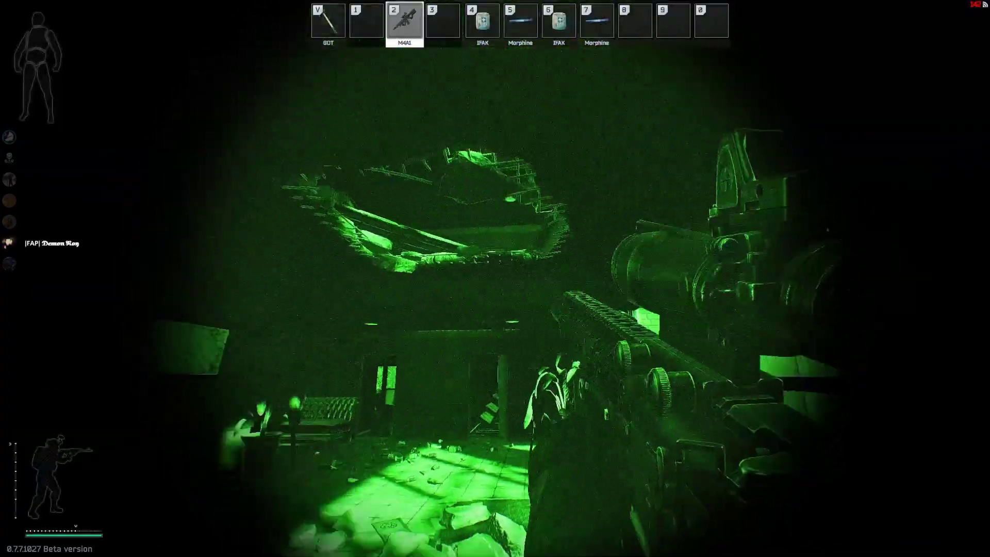
{"action": "key", "text": "g"}
{"action": "right_click", "coordinate": [495, 279]}
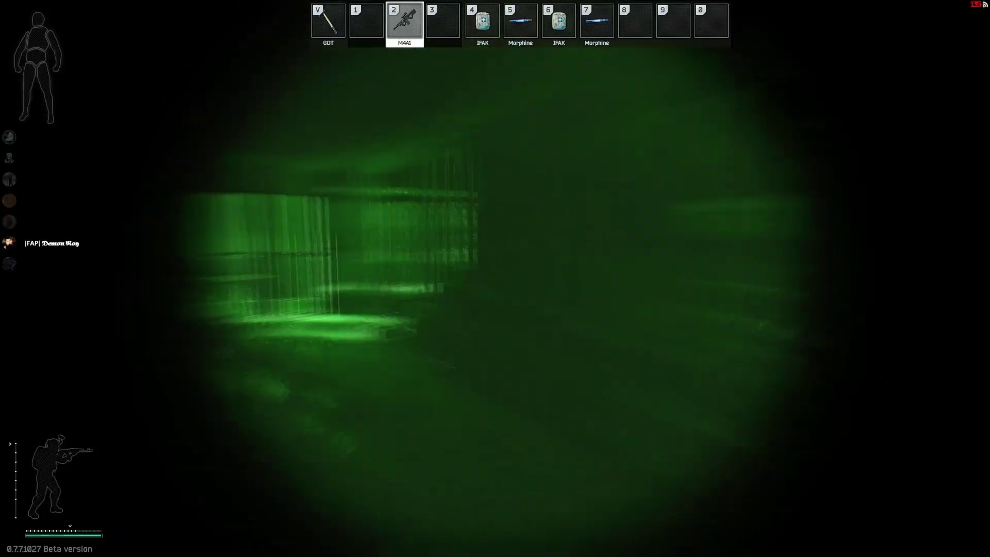